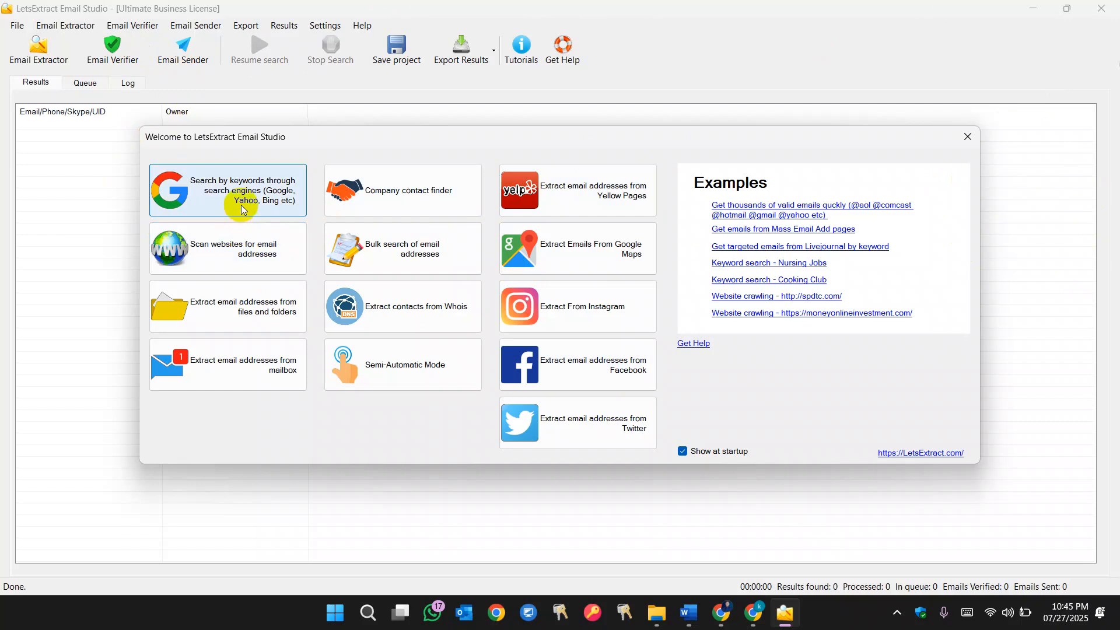
- Run a search-engine keyword search for golf with the country set to Cameroon, and view its queue
left_click(260, 211)
left_click_drag(462, 218, 174, 237)
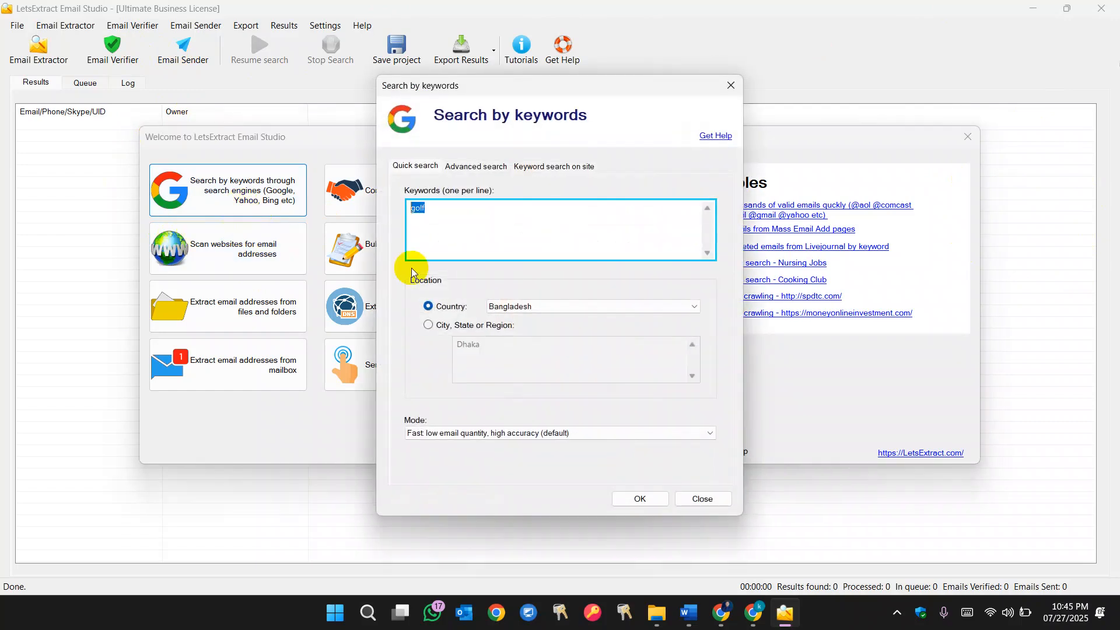
left_click(523, 308)
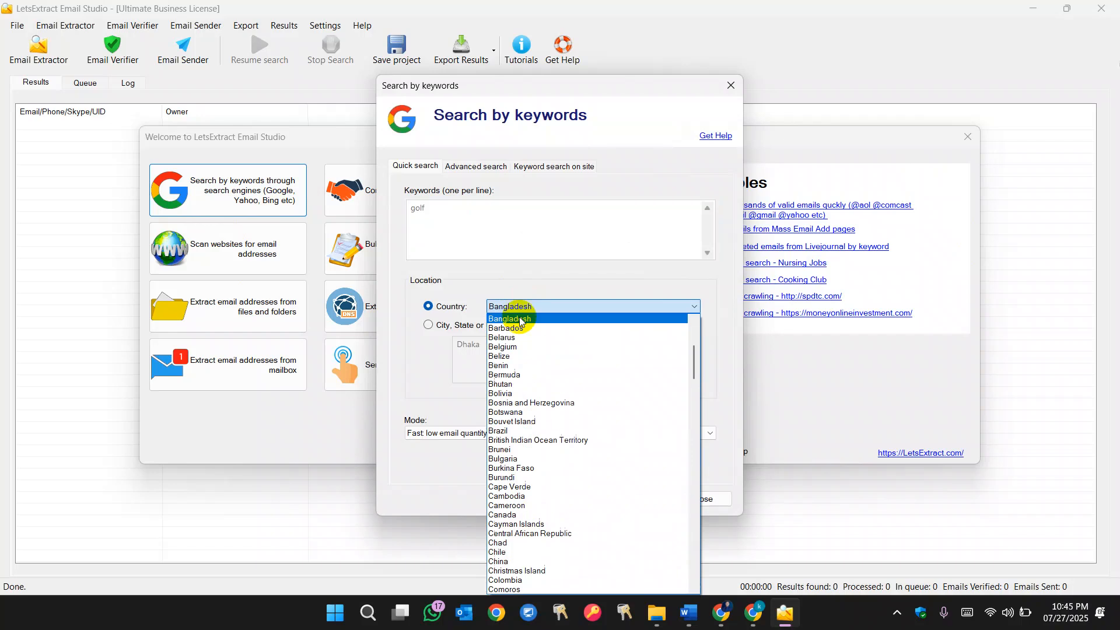
left_click(532, 506)
left_click(652, 503)
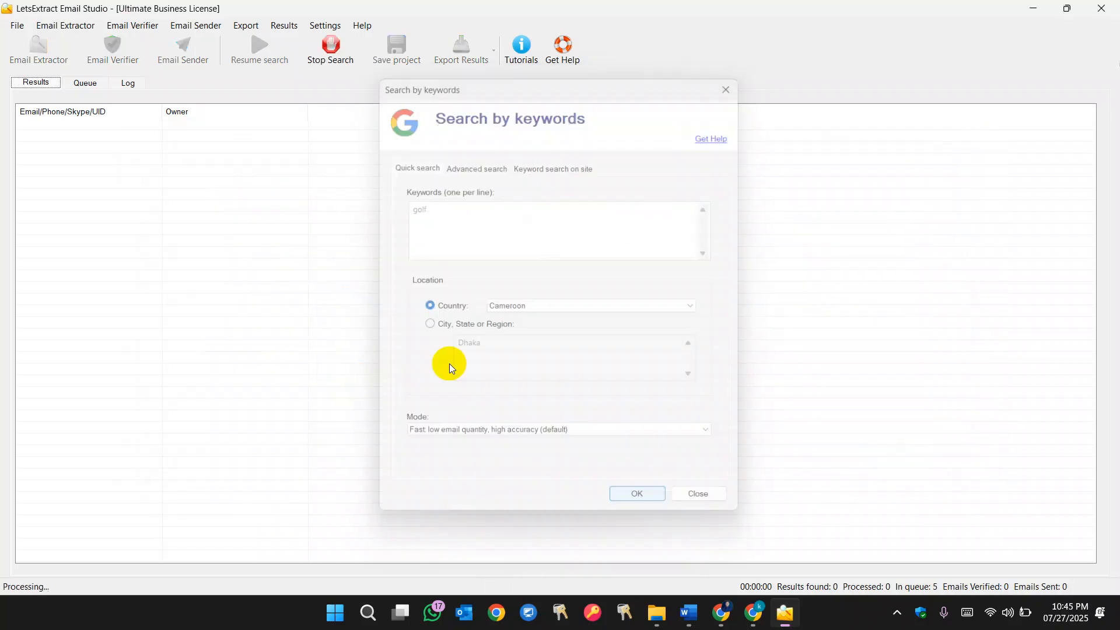
left_click(92, 87)
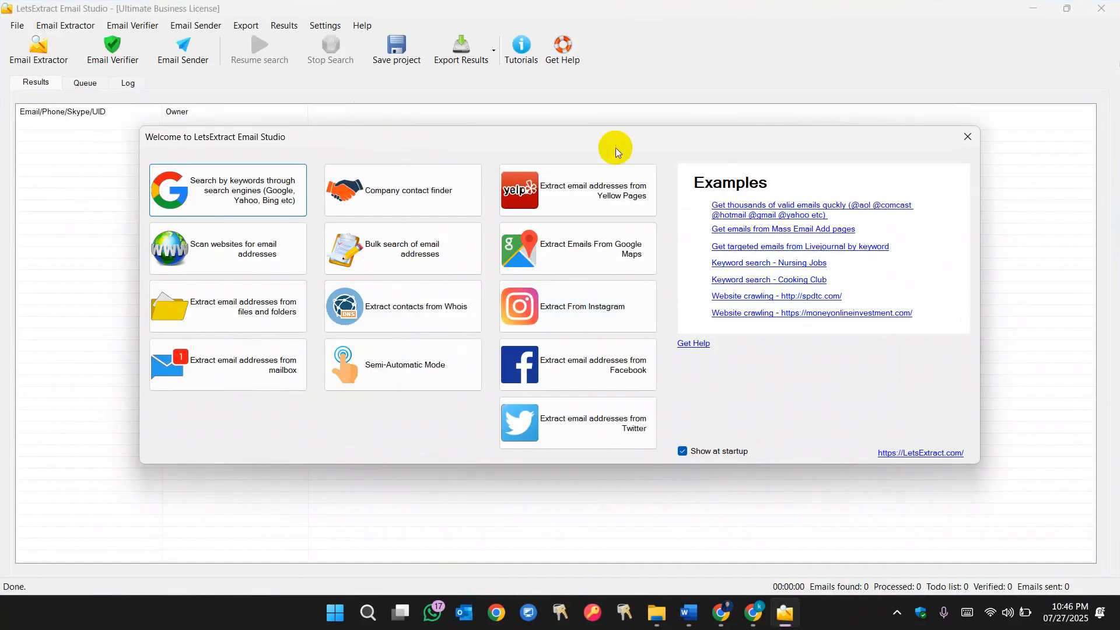
left_click(343, 190)
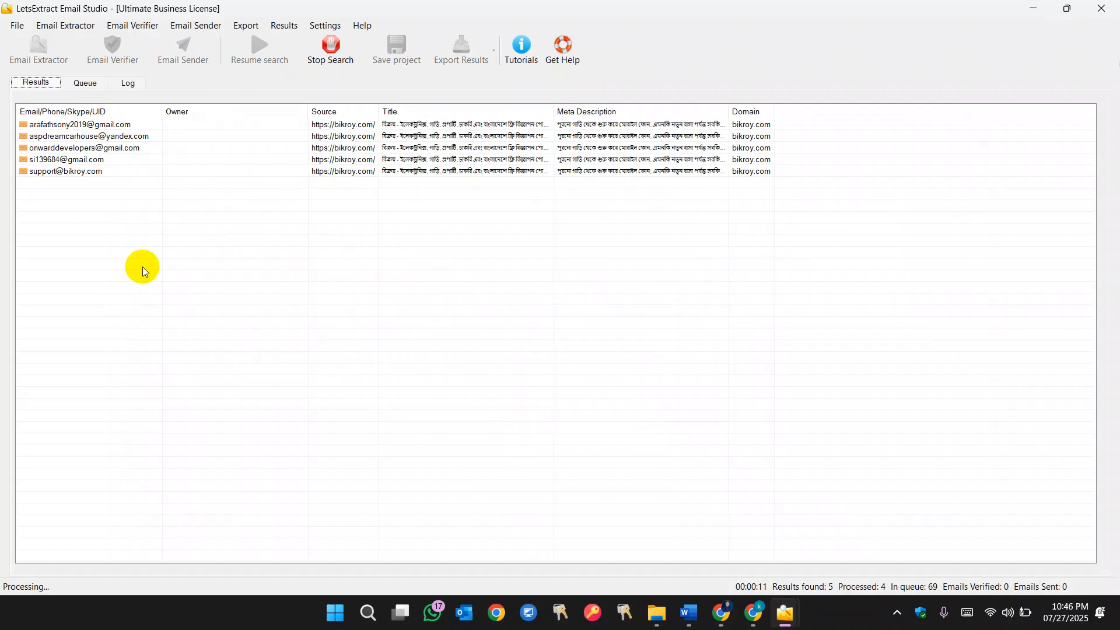
left_click(669, 9)
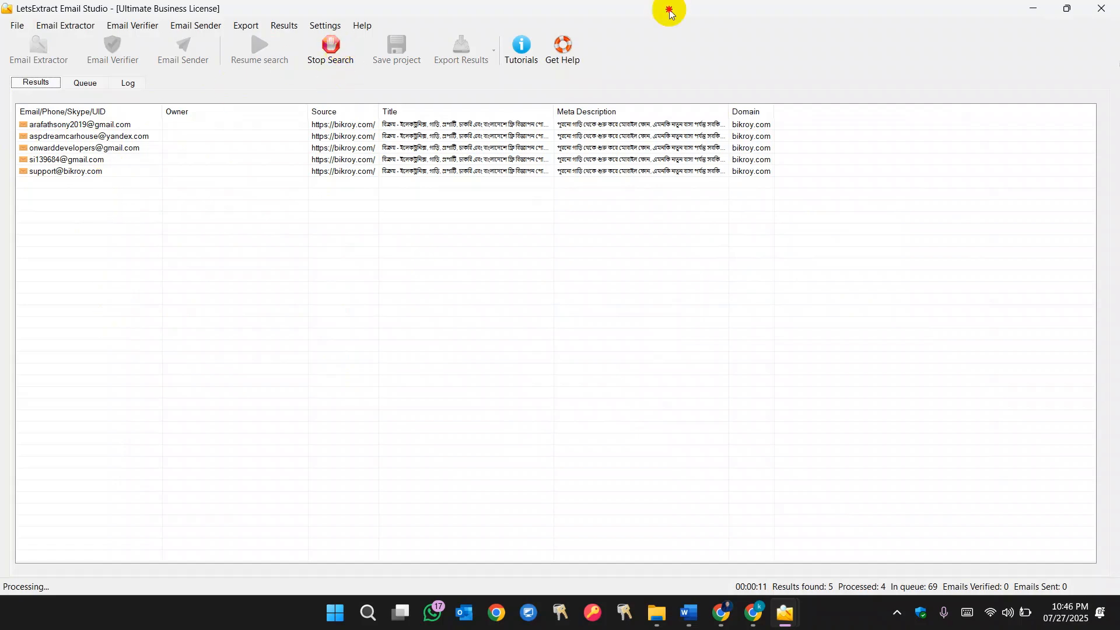
left_click(1098, 7)
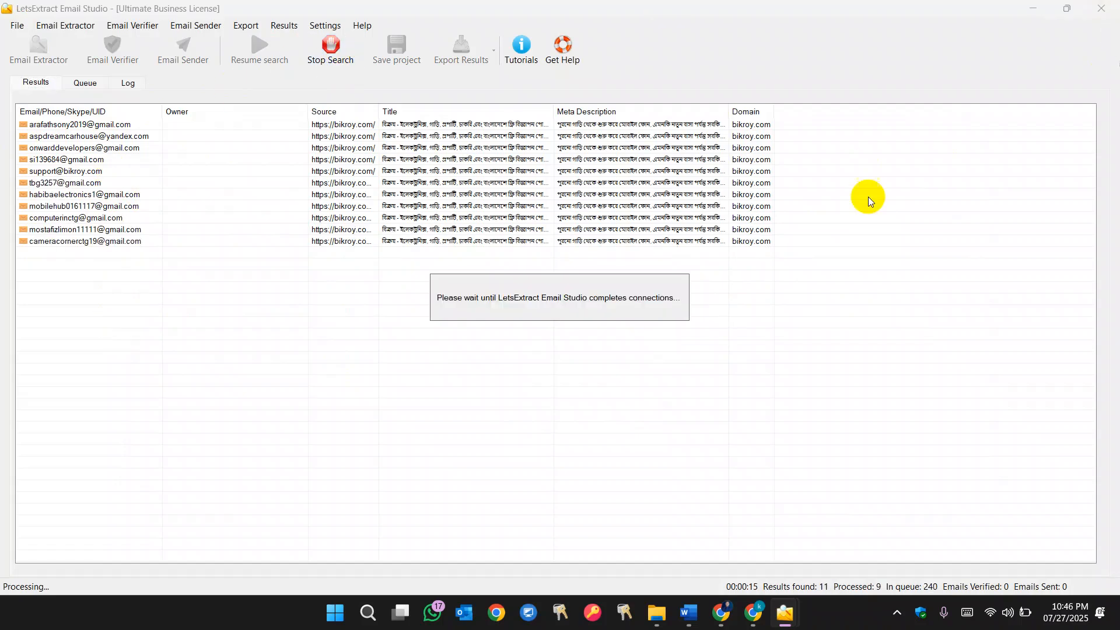
left_click(1092, 7)
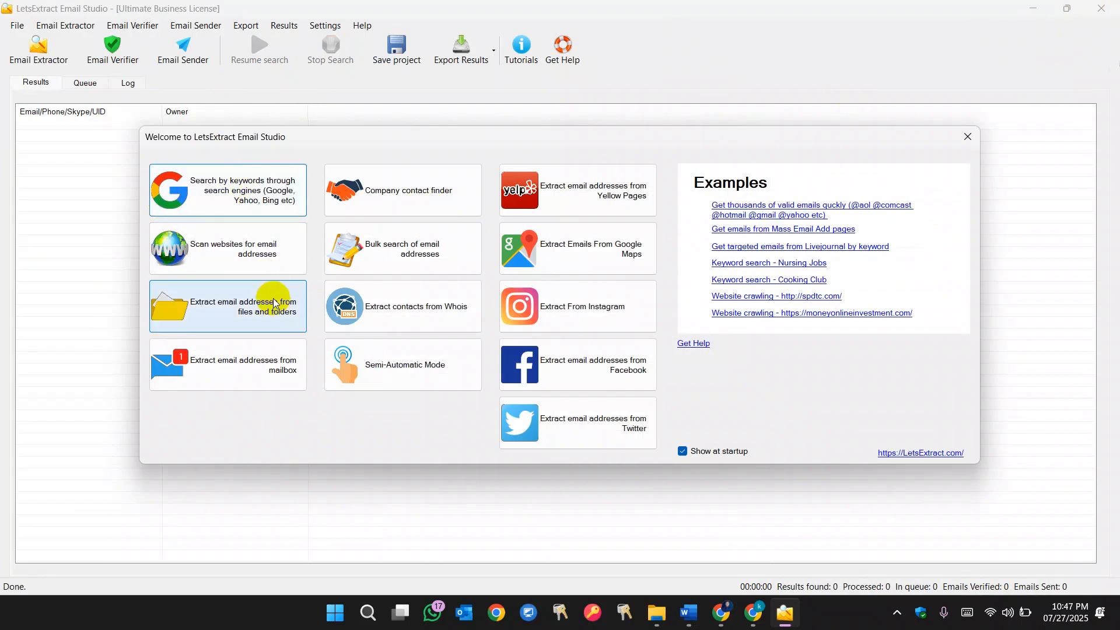
- Start a Google Maps extraction with the keyword real estate and the location usa
left_click(599, 257)
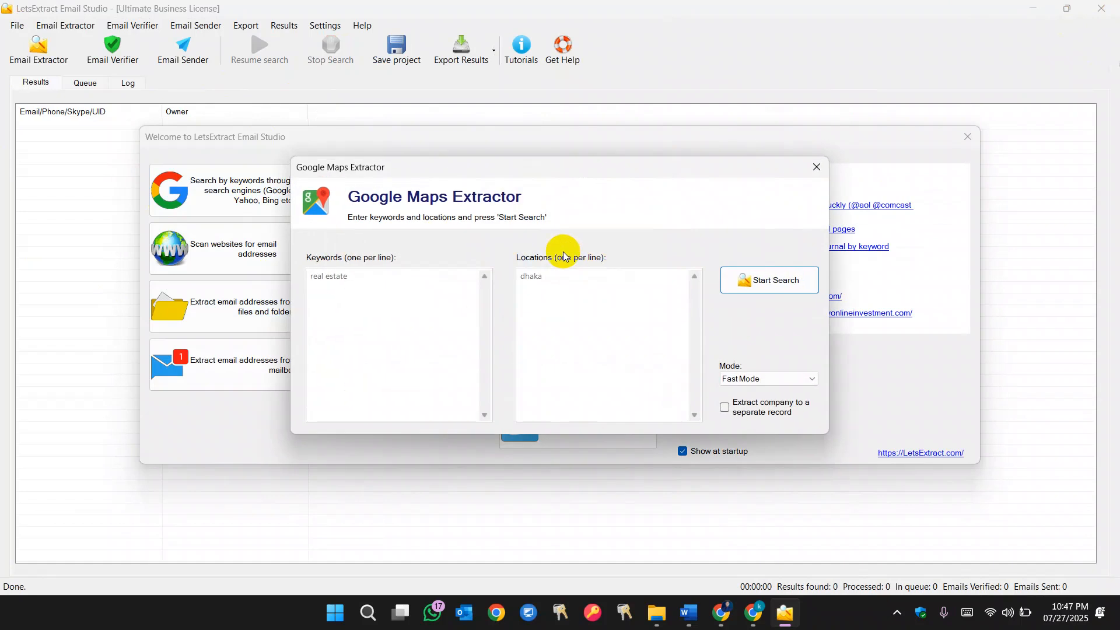
left_click(406, 279)
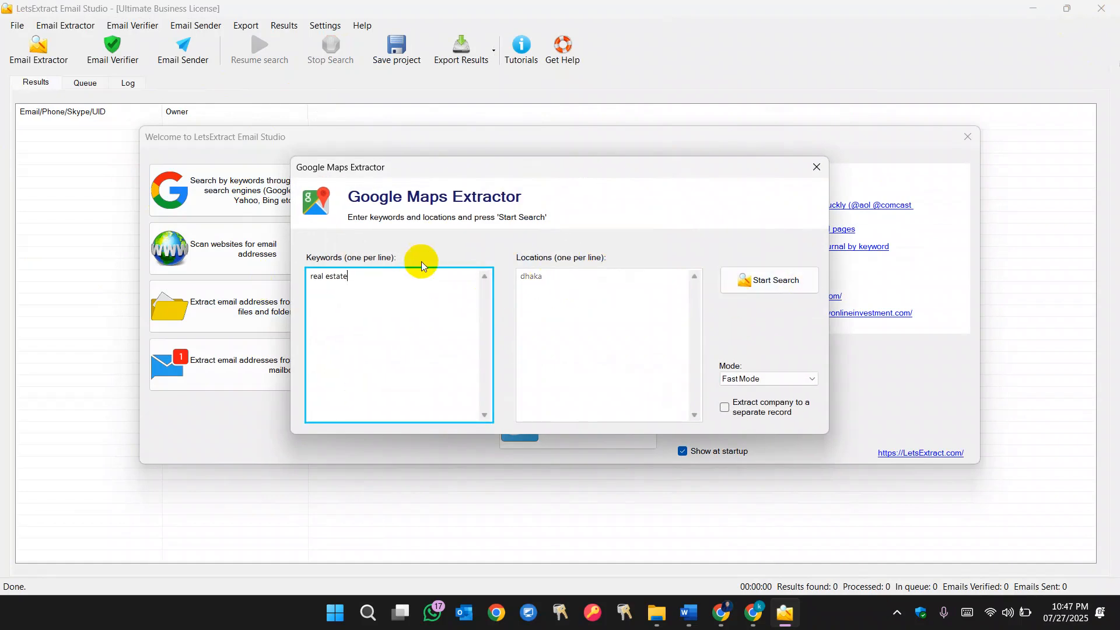
key("Tab")
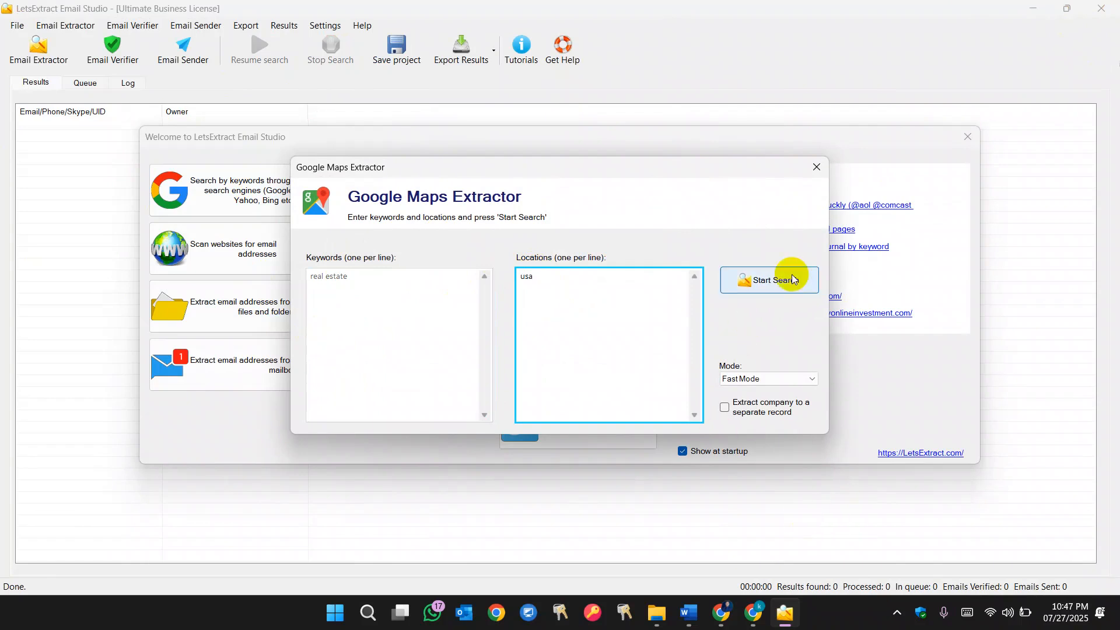
left_click(785, 280)
- Review the search queue and the extracted results table, including its far-right columns
left_click(39, 82)
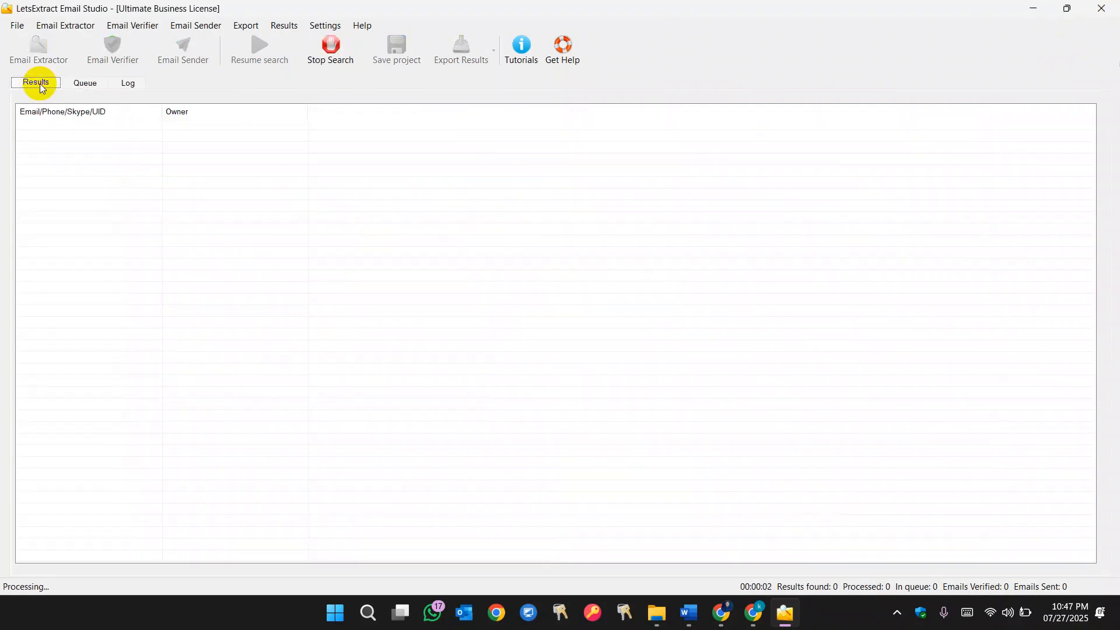
left_click(83, 84)
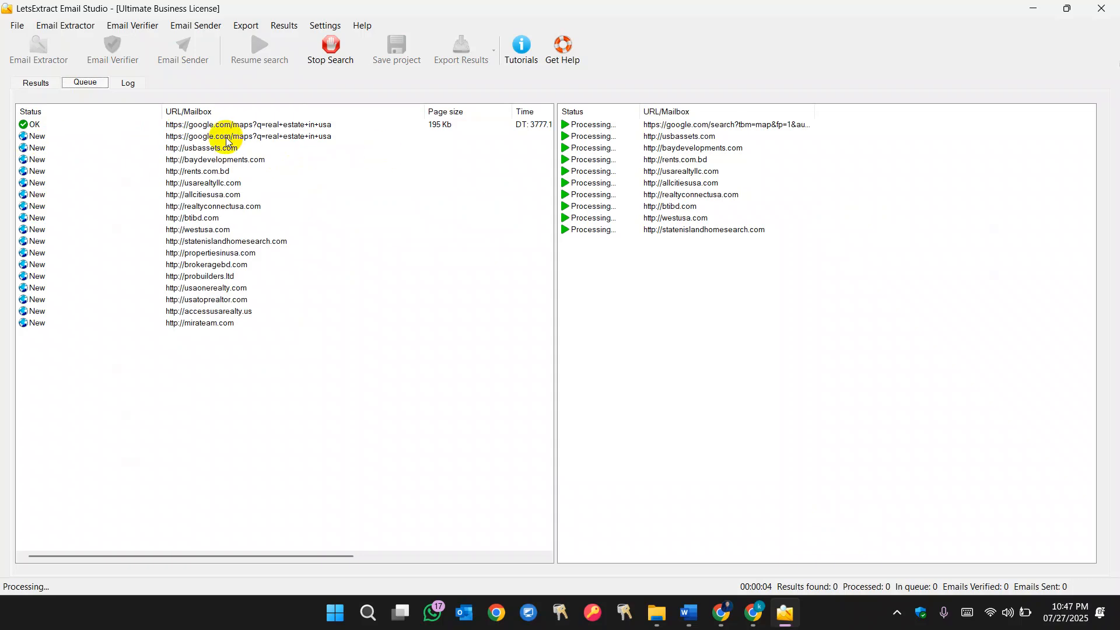
left_click(38, 84)
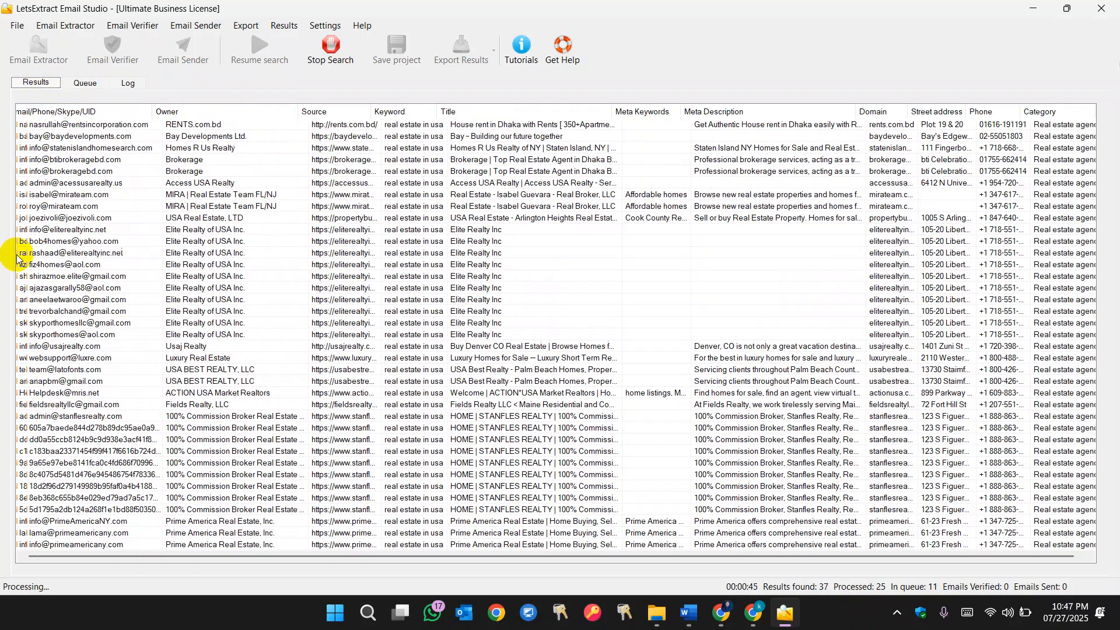
scroll(132, 247, "right", 1)
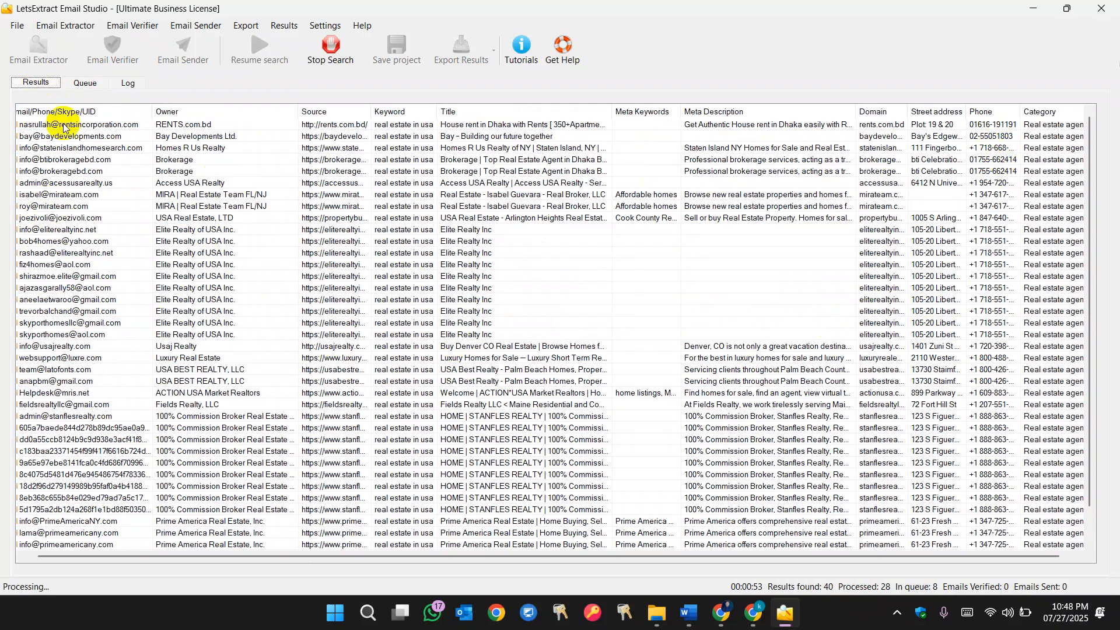
scroll(59, 134, "down", 1)
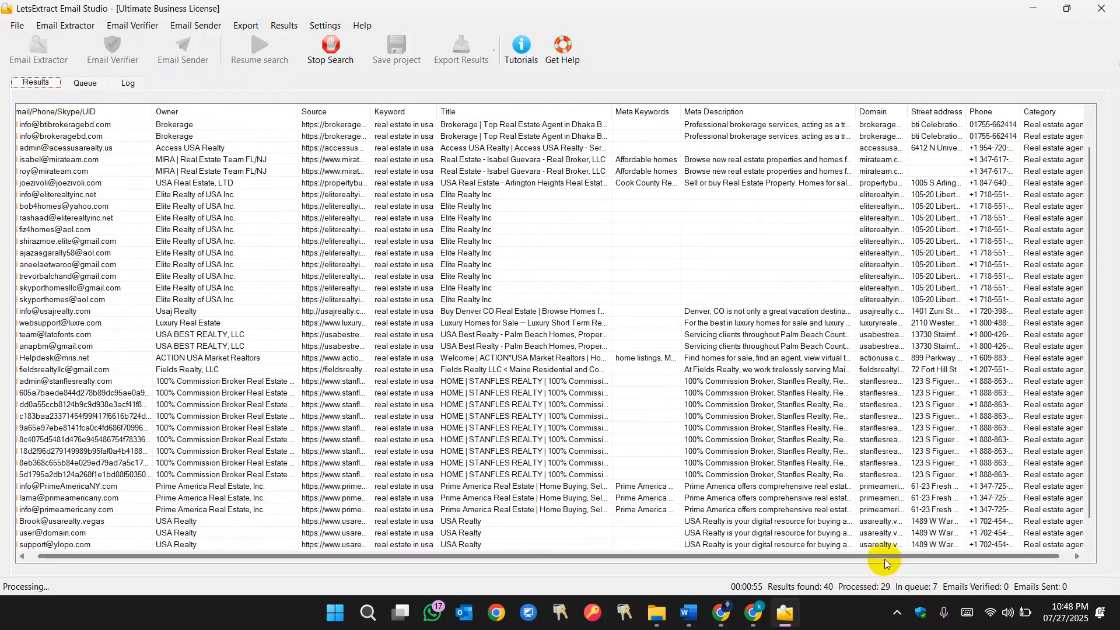
left_click_drag(913, 563, 1047, 551)
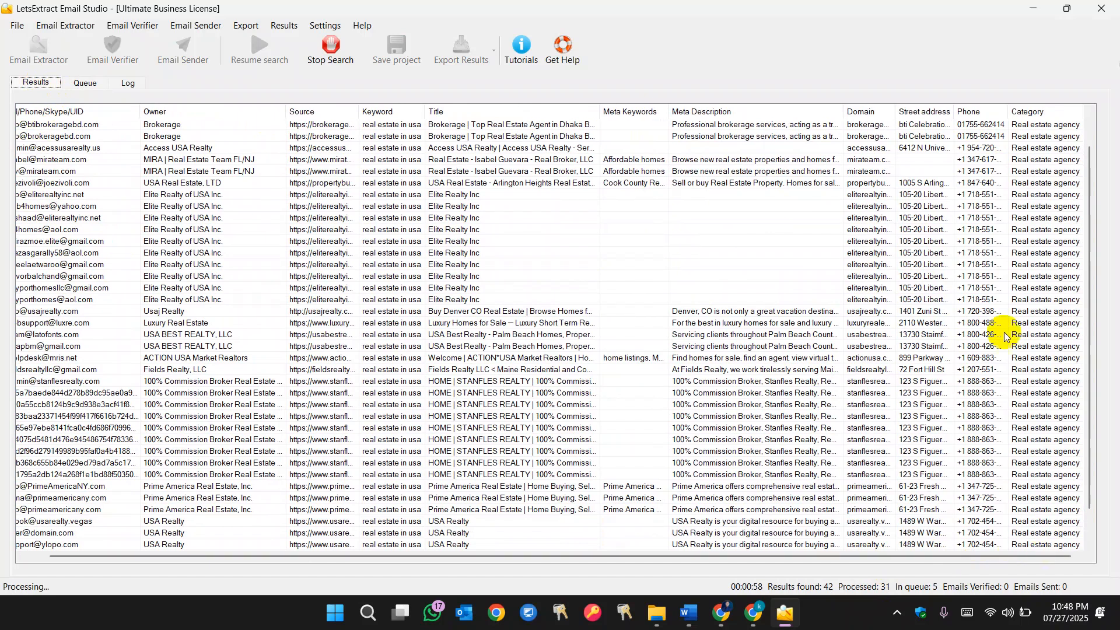
- Stop the search and start the email verifier with its default verification options
left_click(330, 50)
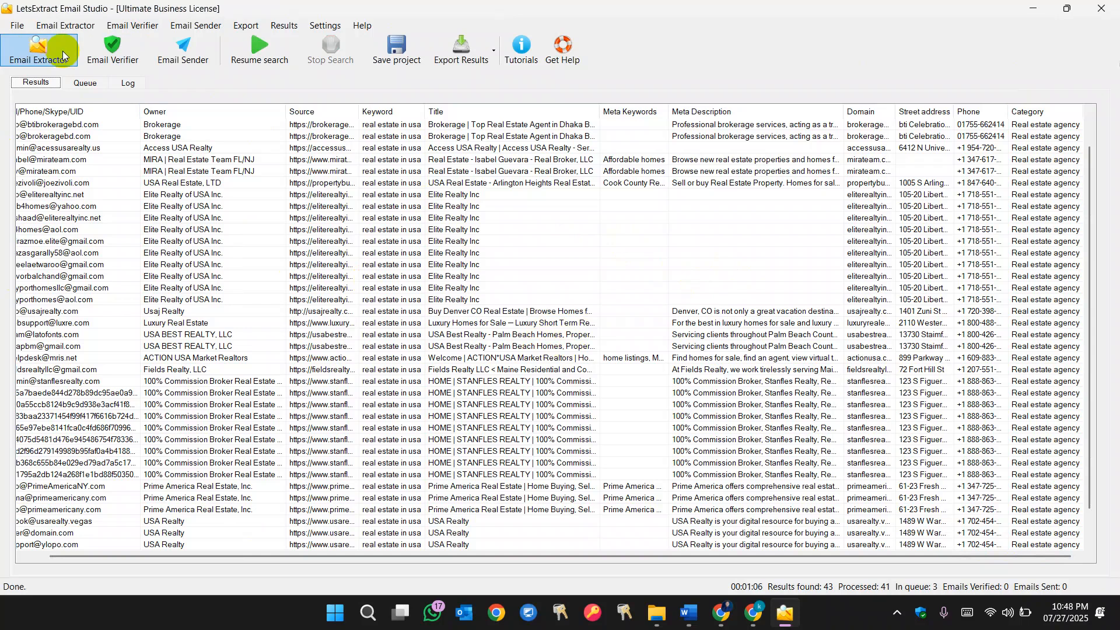
left_click(122, 59)
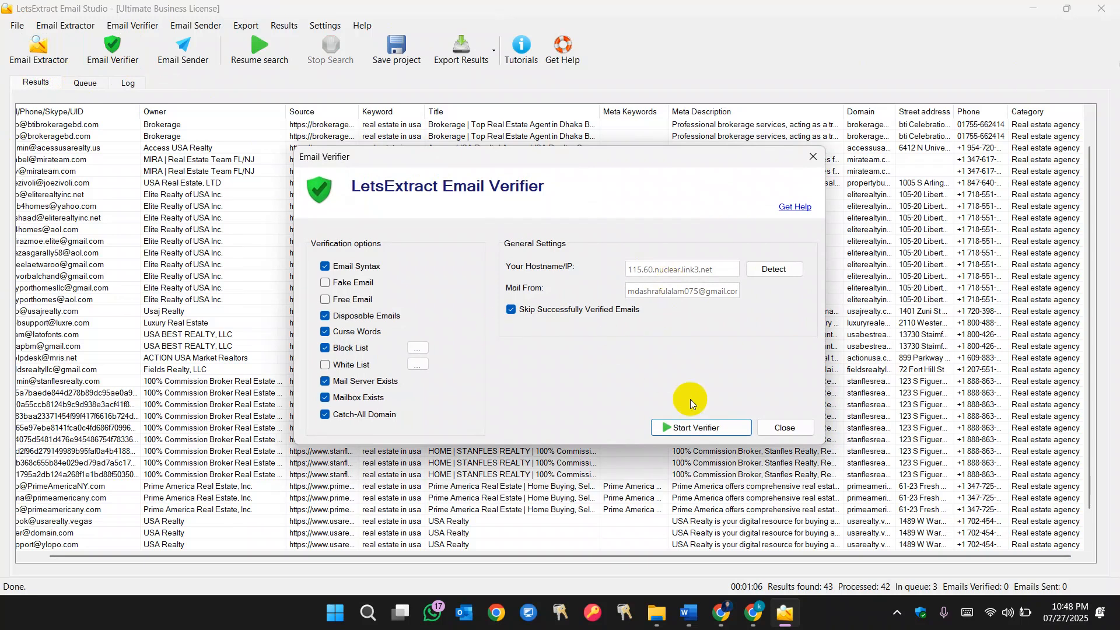
left_click(702, 429)
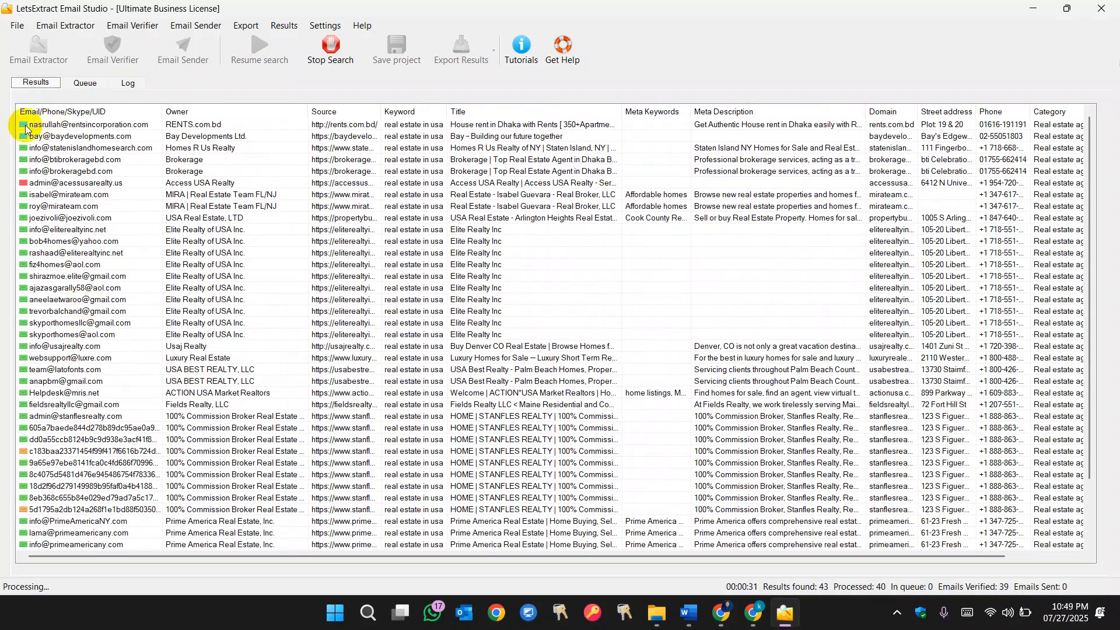
- Scroll through the results list to inspect the verification status of each email
scroll(40, 130, "down", 1)
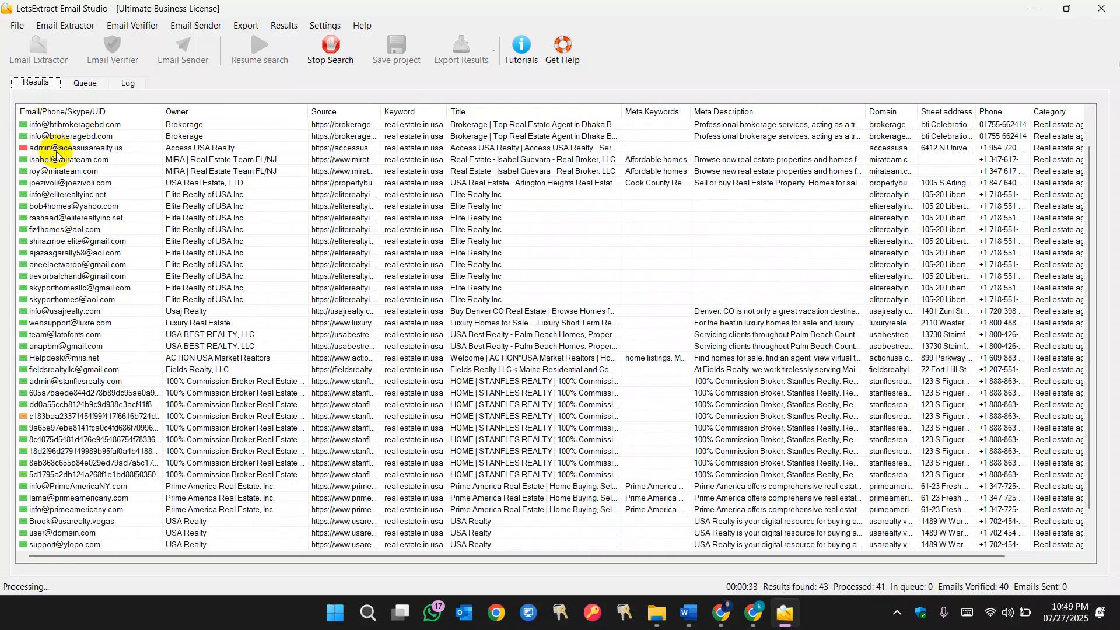
scroll(69, 160, "down", 1)
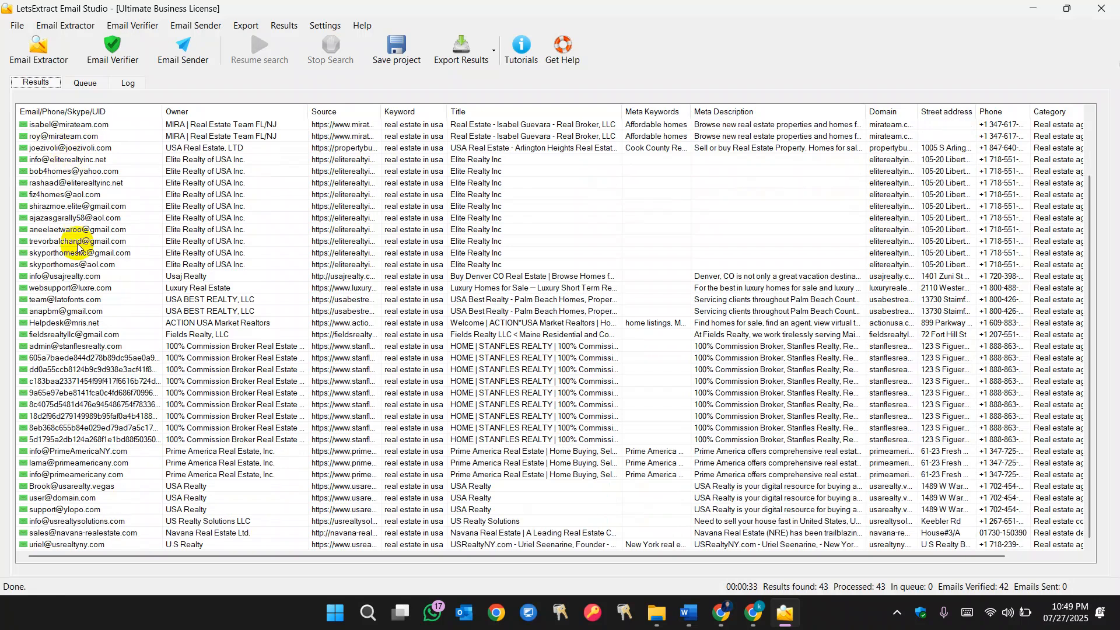
scroll(75, 250, "up", 2)
scroll(74, 237, "down", 2)
scroll(75, 467, "up", 2)
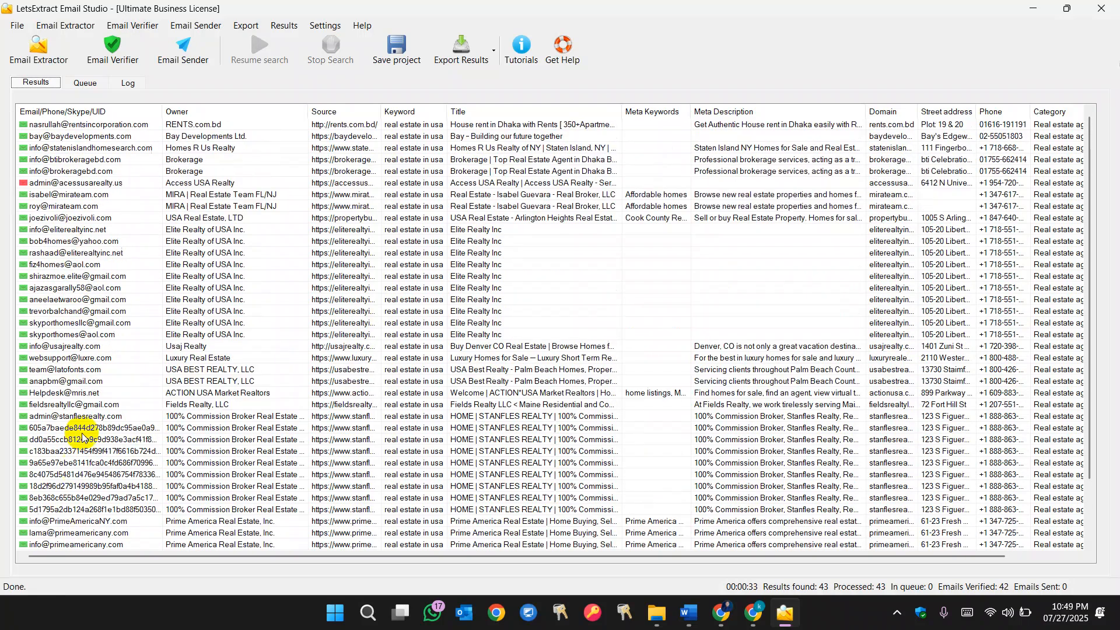
scroll(83, 218, "down", 2)
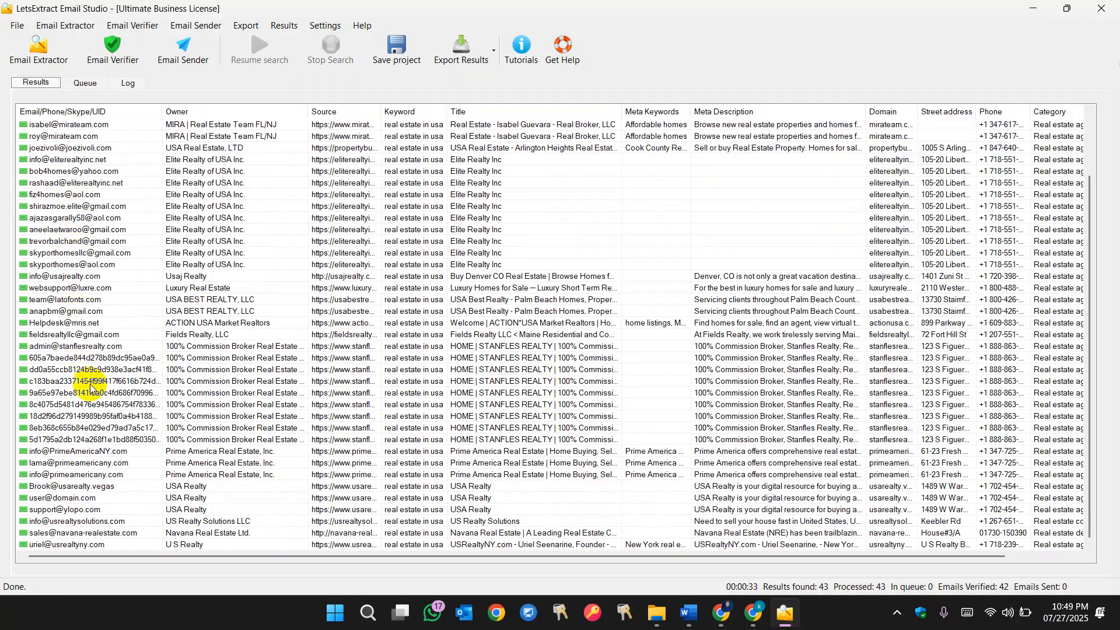
scroll(90, 384, "up", 2)
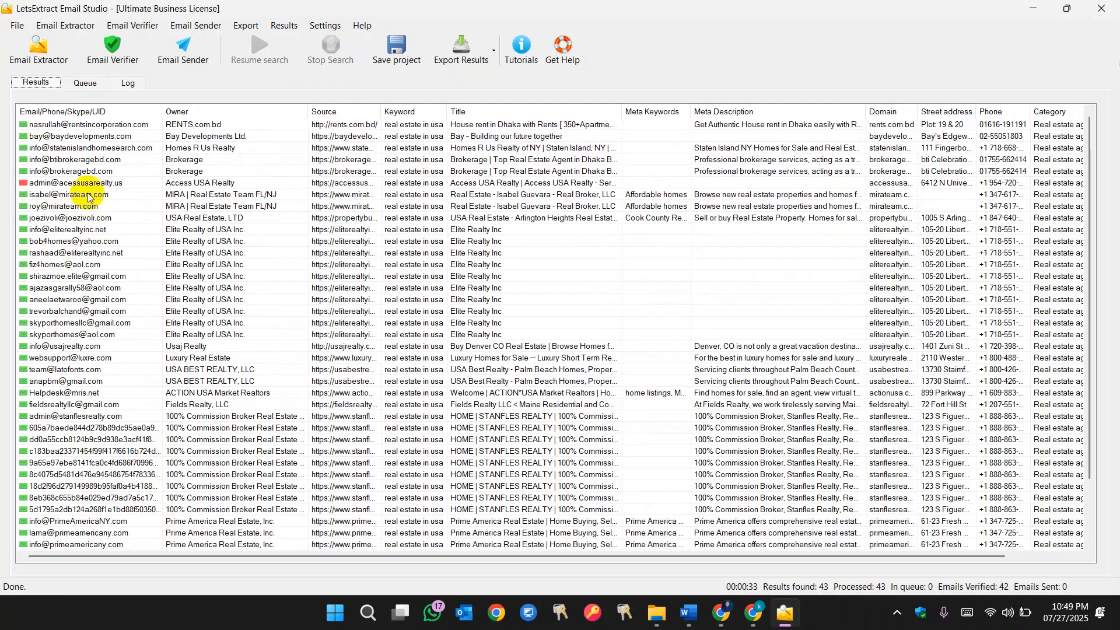
- Open the email sender and review the Personal SMTP account settings
left_click(194, 47)
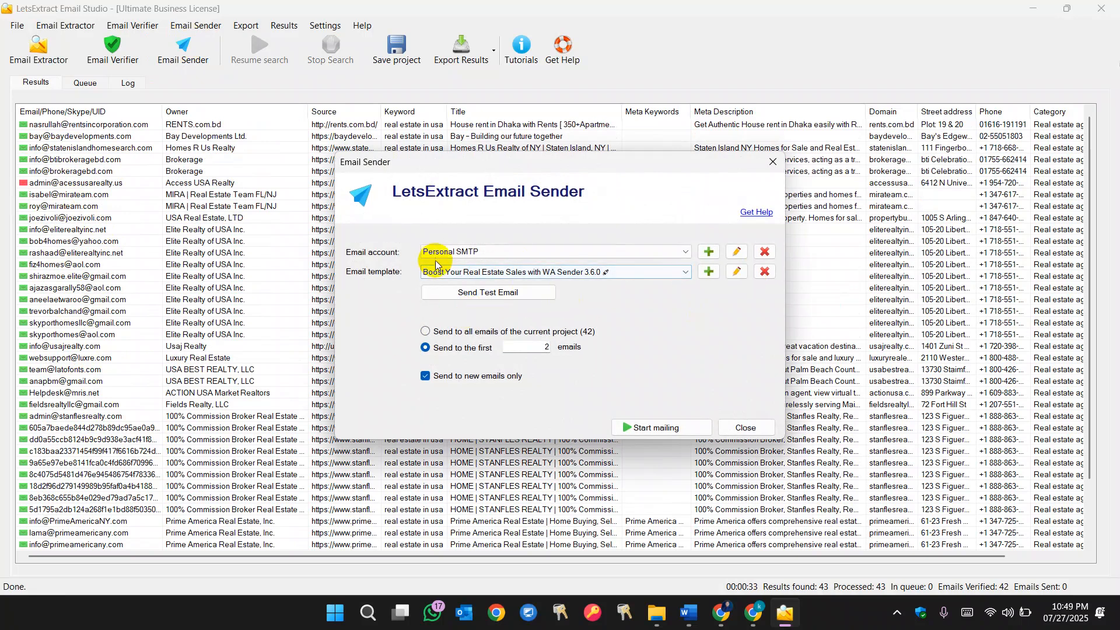
left_click(734, 252)
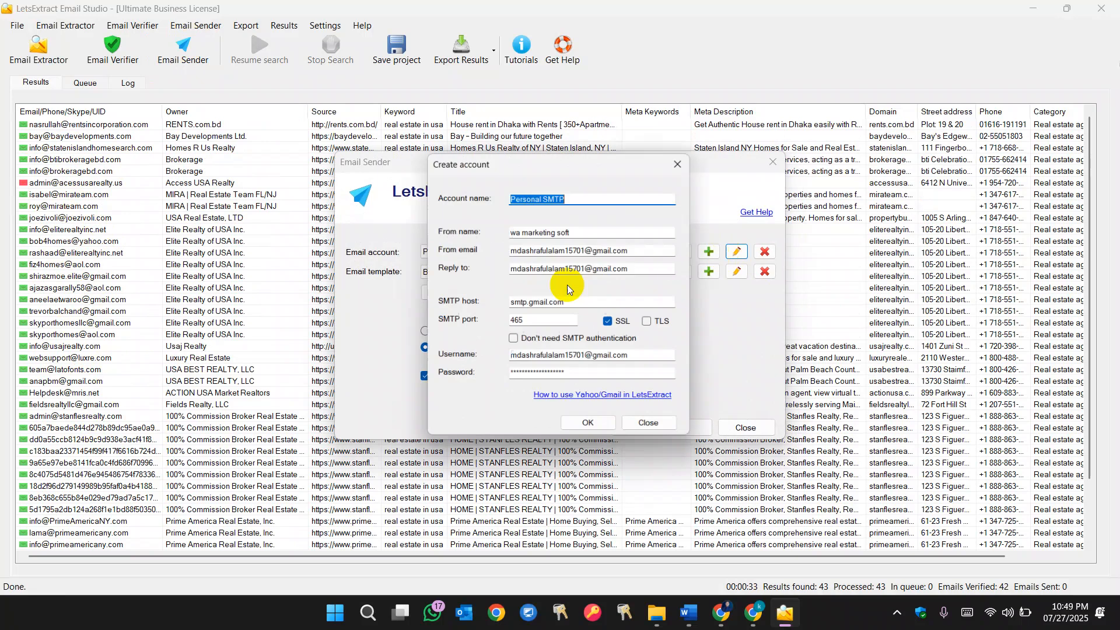
left_click(684, 161)
left_click(733, 250)
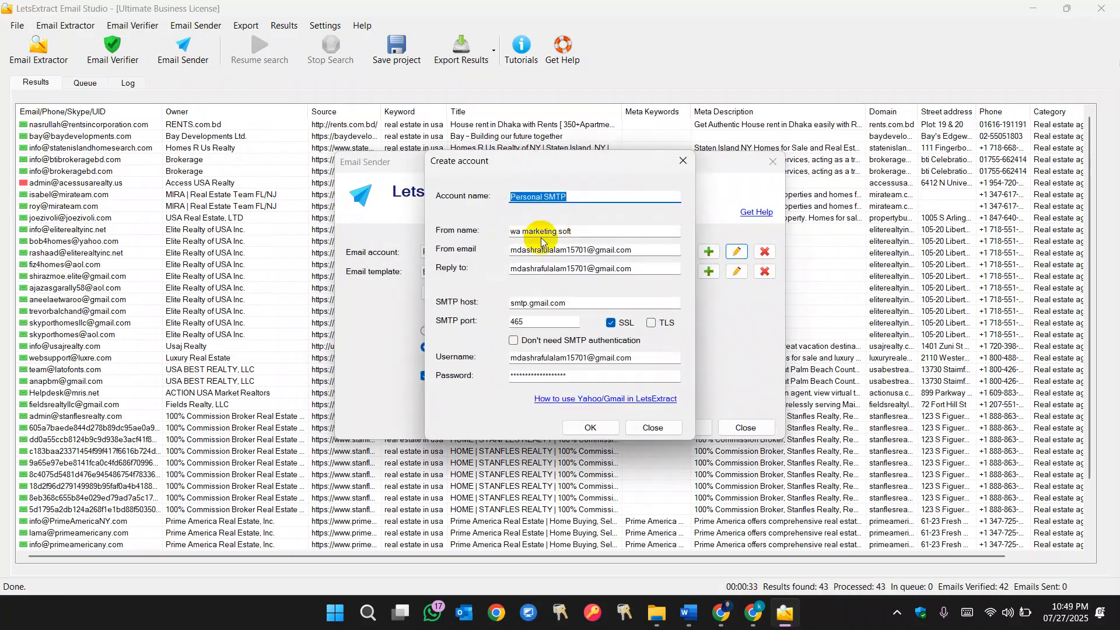
key("Tab")
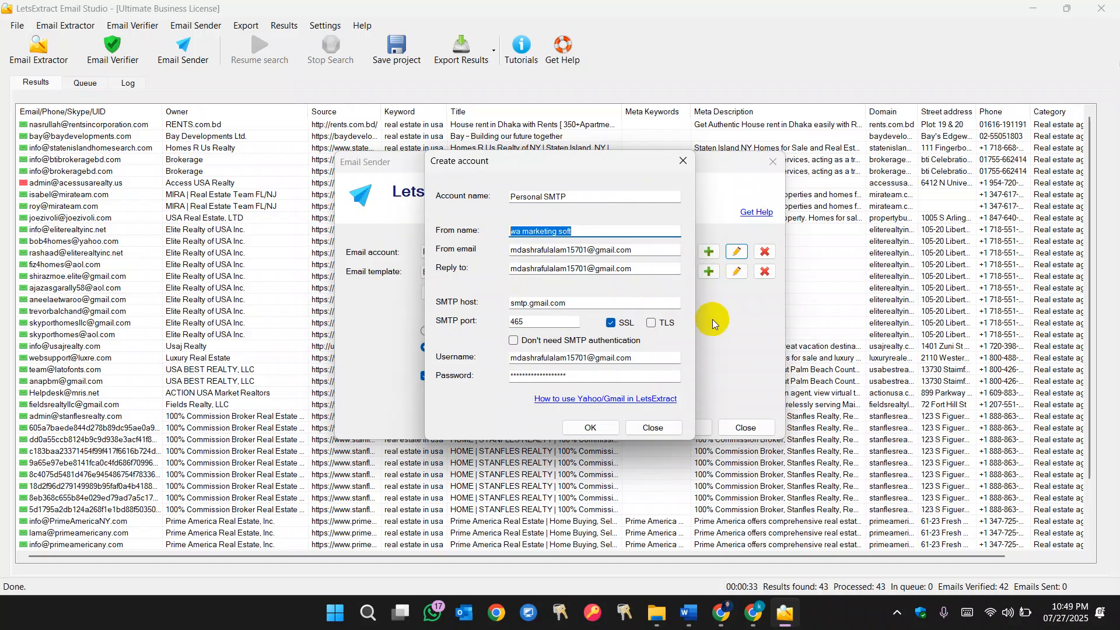
left_click(590, 428)
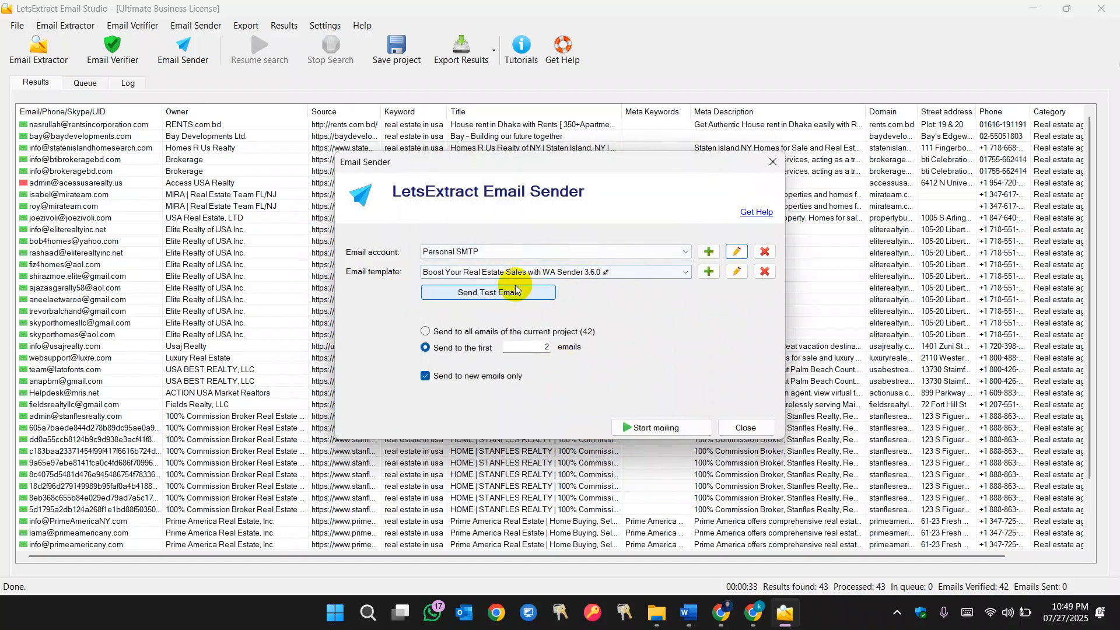
- Edit the email template body, changing WA Sender 3.6.0 to 3.7.0
left_click(736, 273)
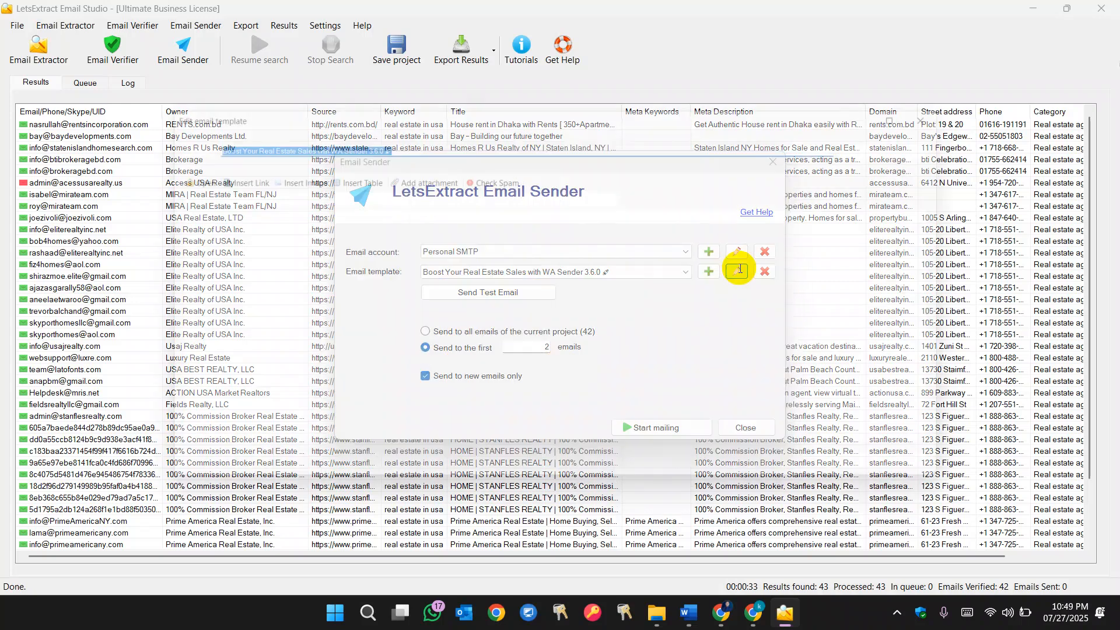
left_click(736, 271)
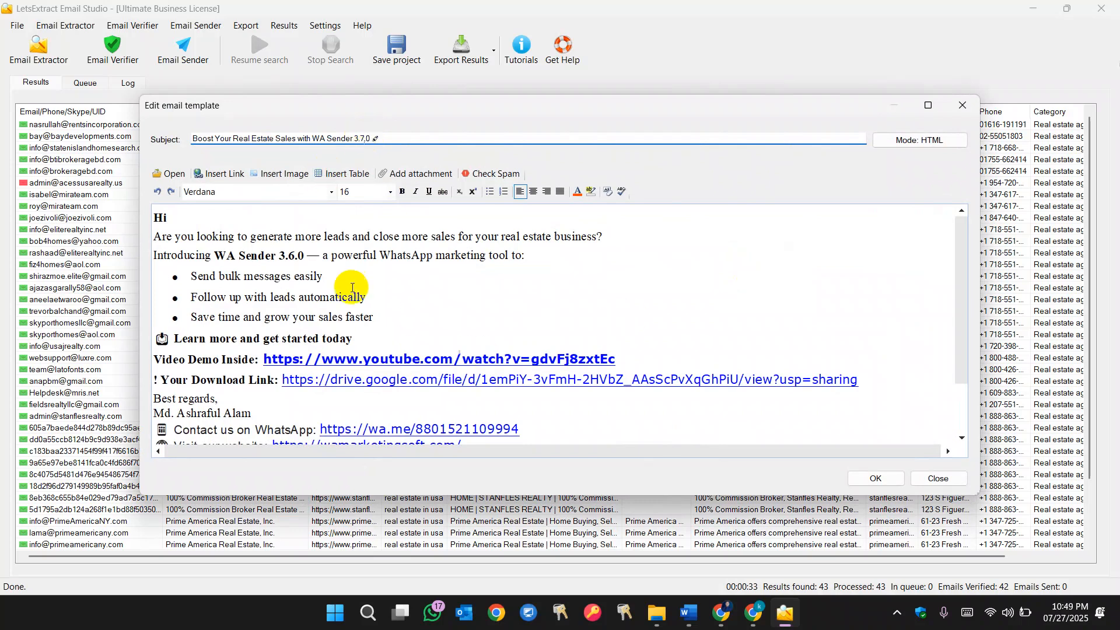
left_click(296, 252)
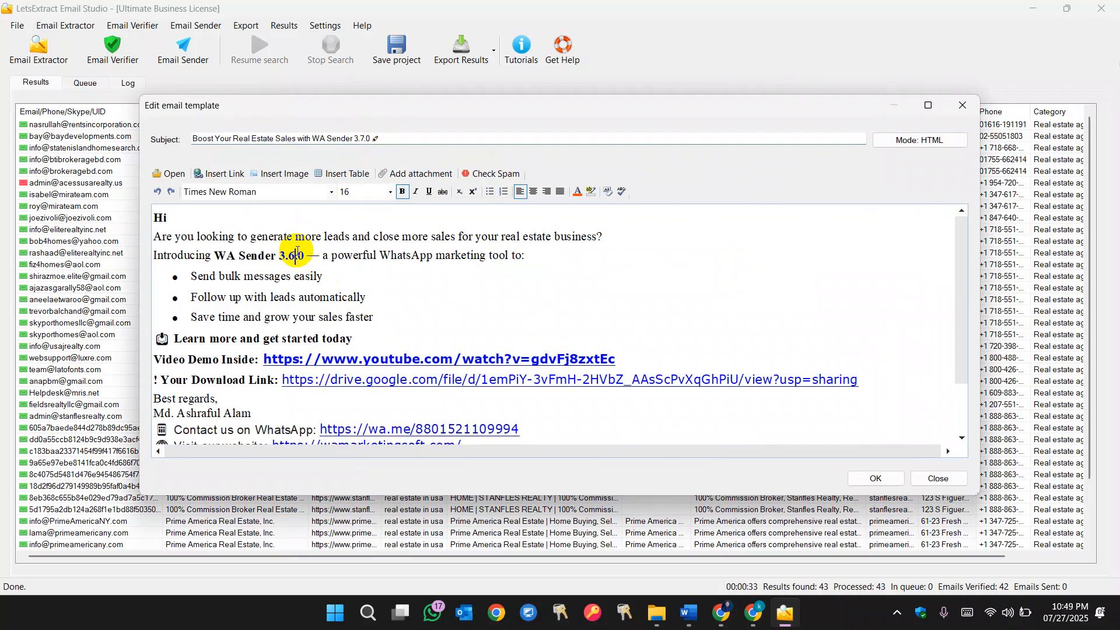
type("7")
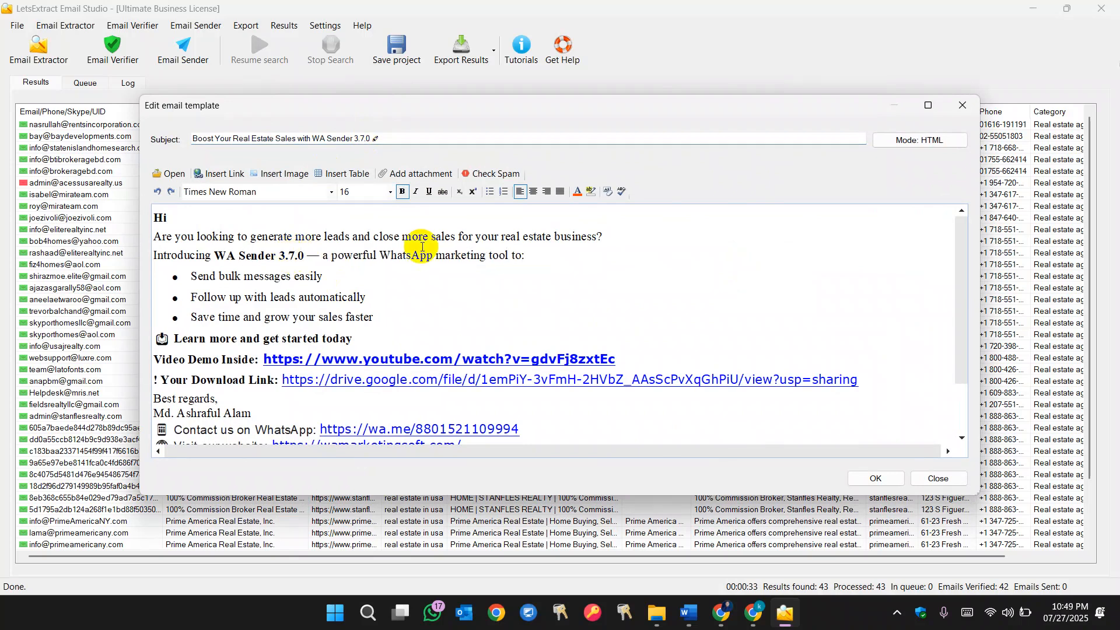
scroll(517, 205, "down", 2)
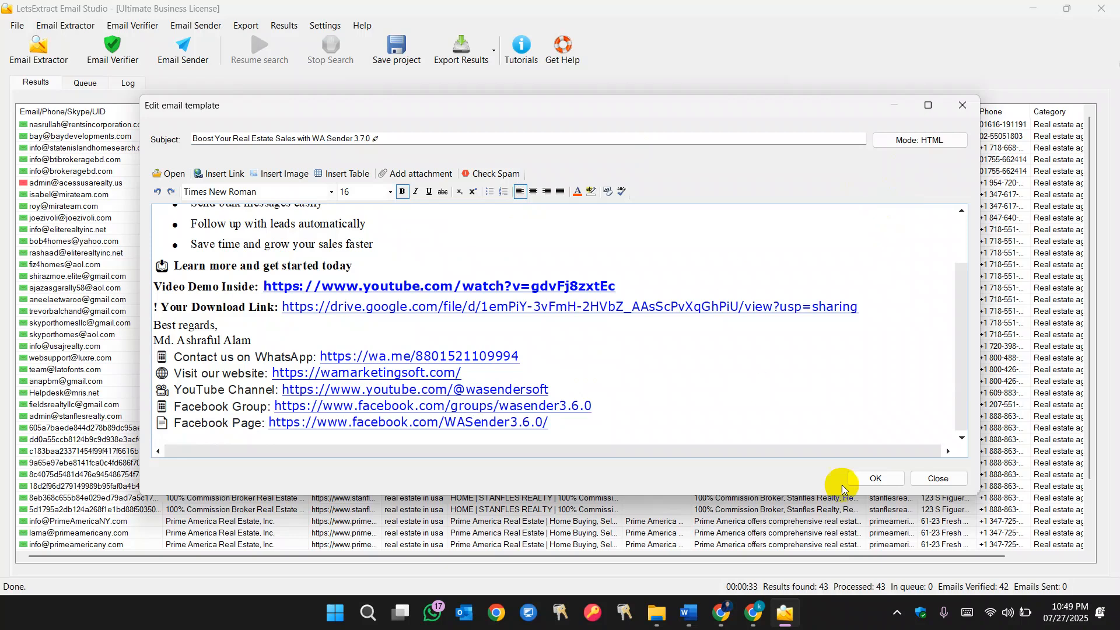
- Save the edited template, then send a test email from the email sender to your own email address
left_click(880, 476)
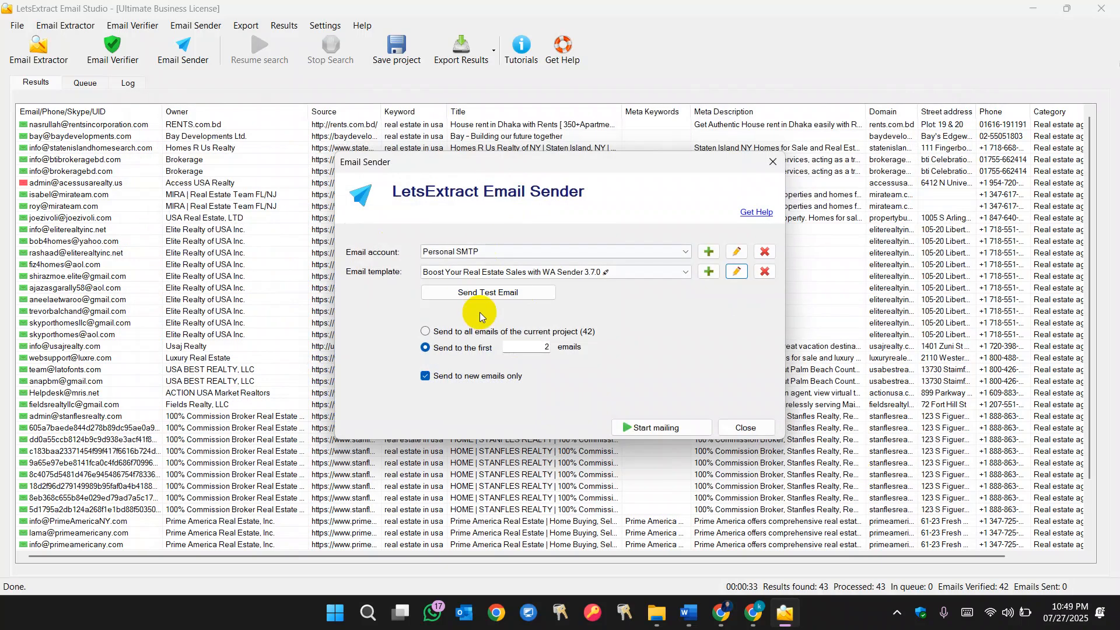
left_click(483, 294)
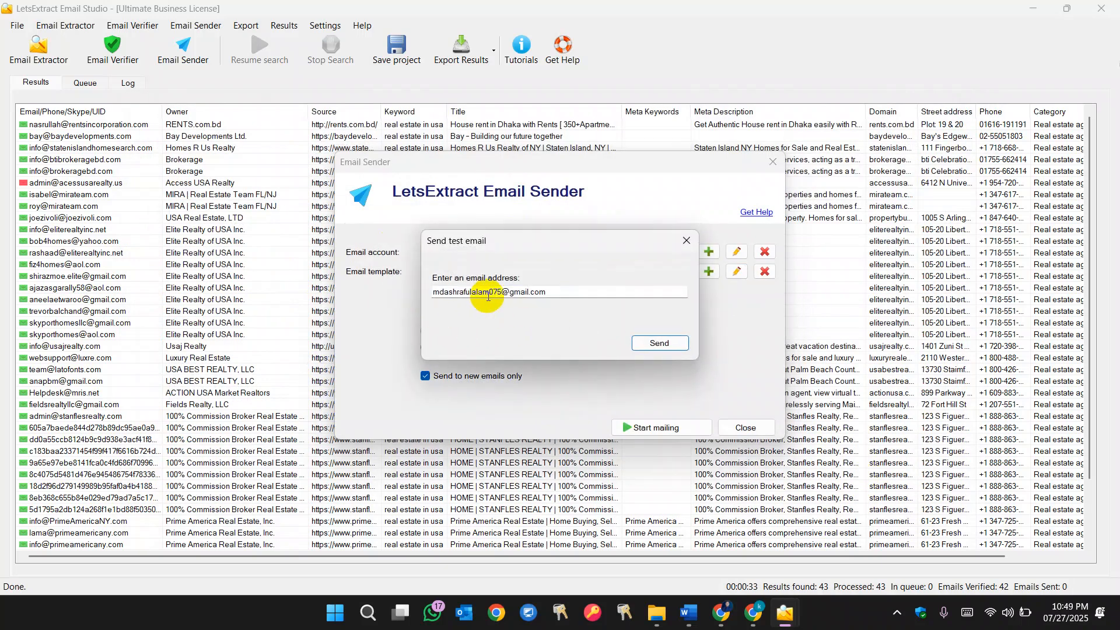
left_click_drag(545, 292, 417, 332)
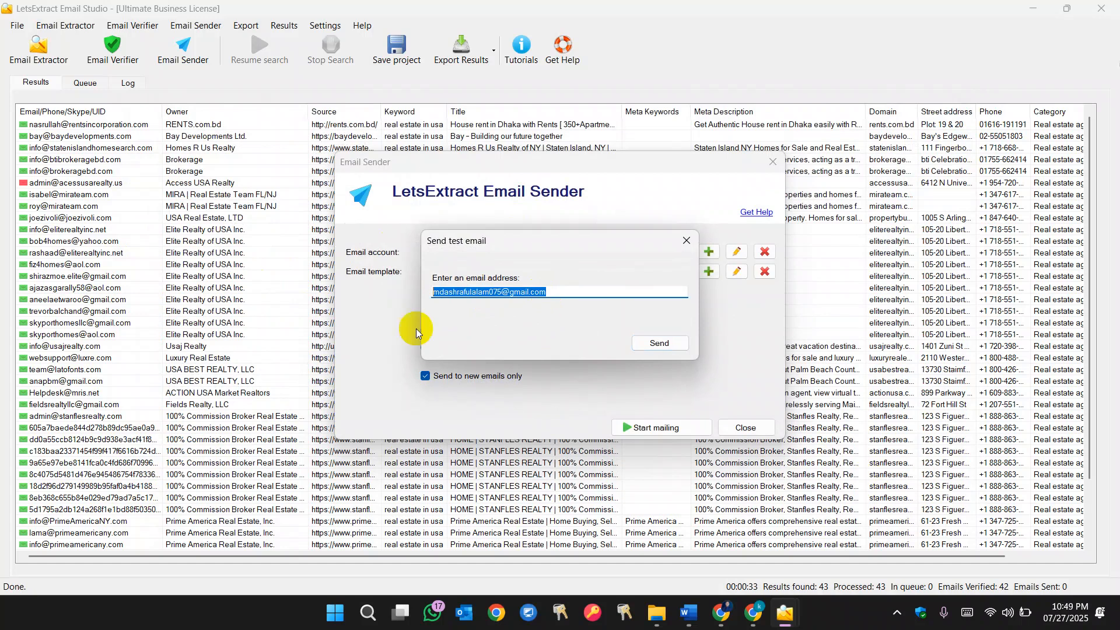
left_click(661, 343)
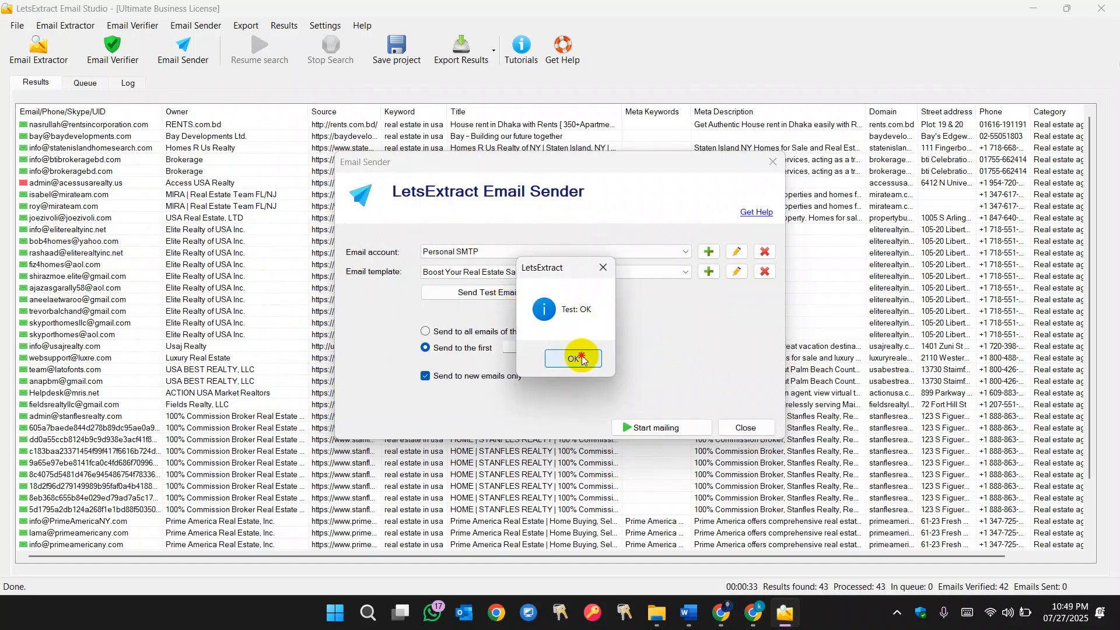
left_click(581, 355)
- Switch to Chrome, open wamarketingsoft.com in a new tab, and scroll through its homepage
mouse_move(744, 627)
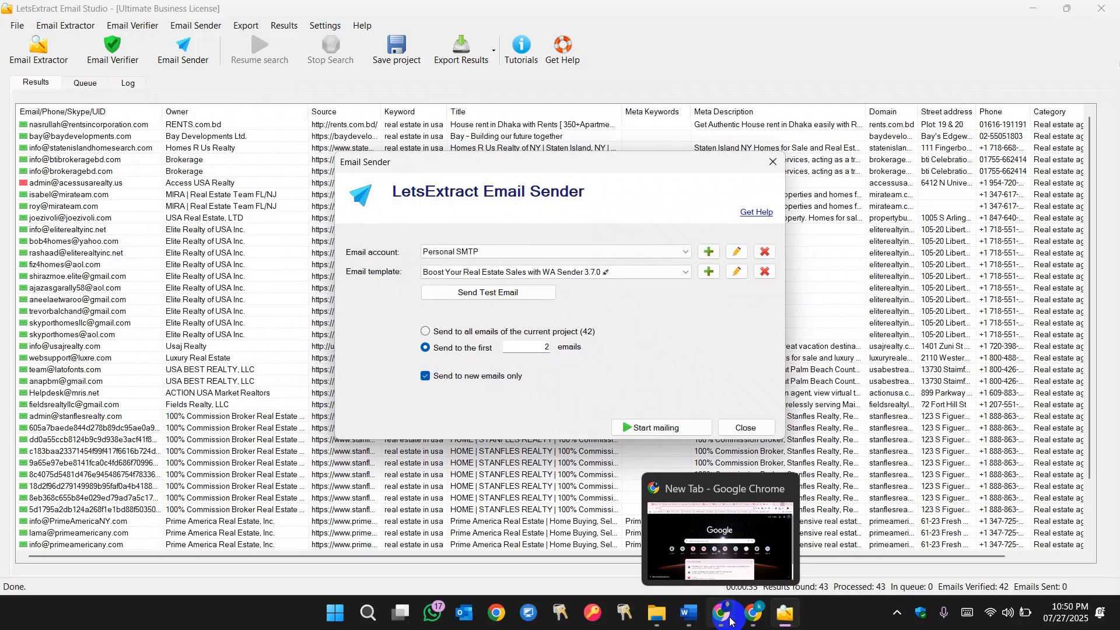
left_click(730, 620)
left_click(987, 12)
left_click(792, 44)
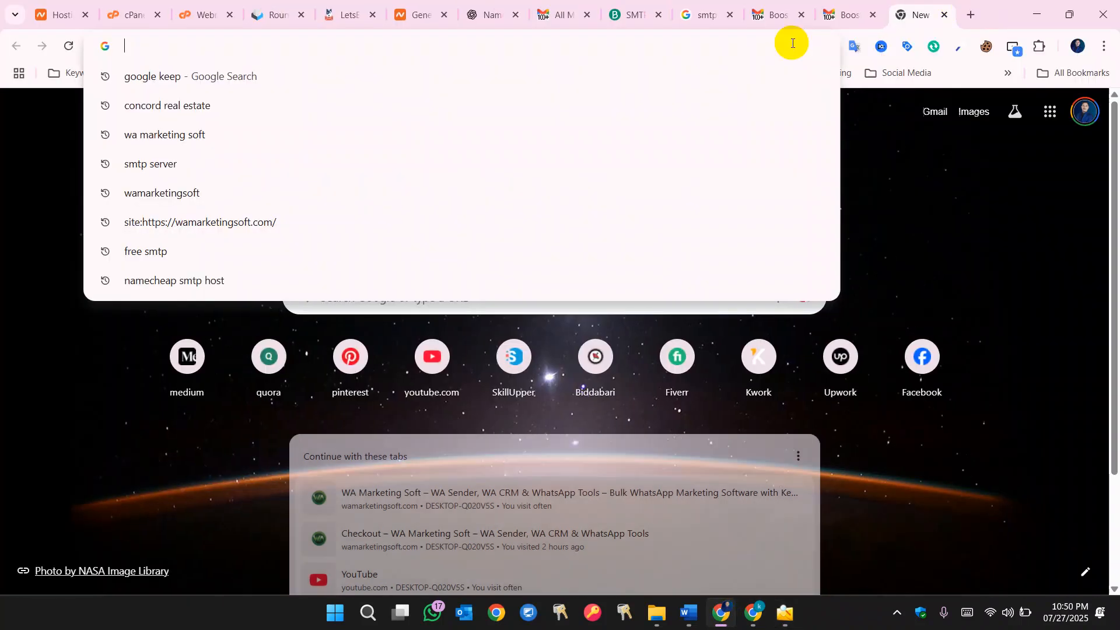
type("wa")
key("Return")
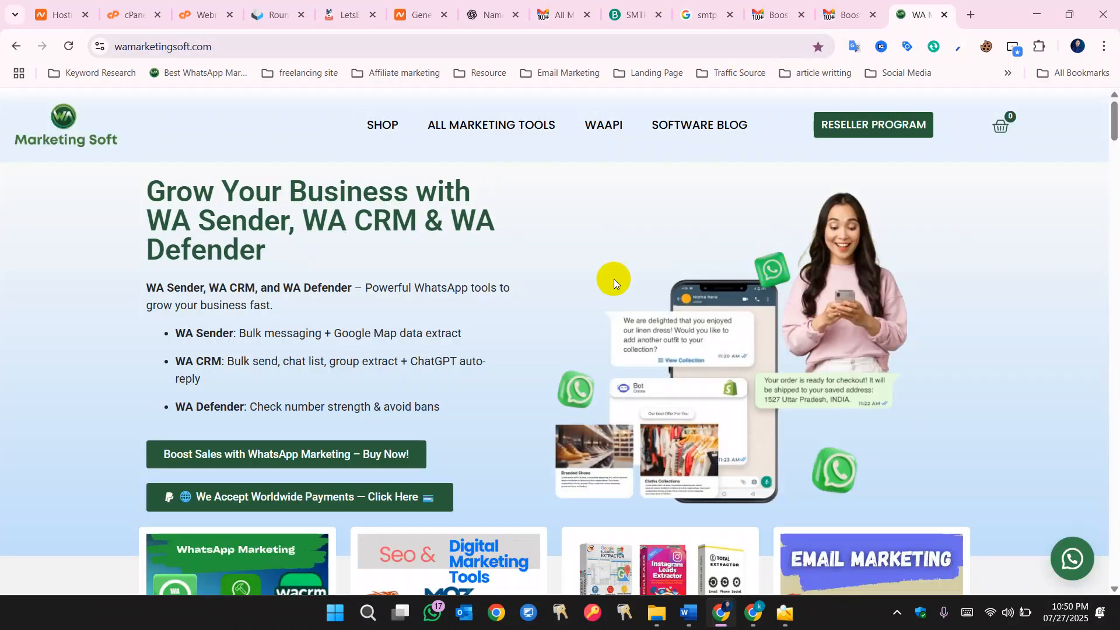
scroll(300, 175, "down", 6)
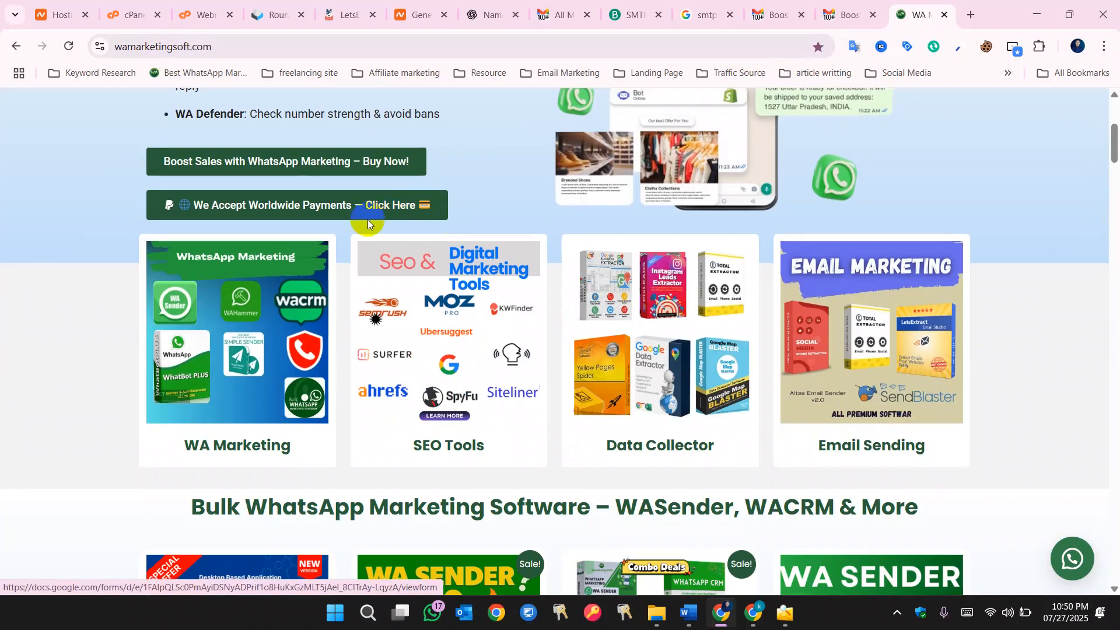
scroll(526, 257, "down", 5)
scroll(525, 257, "up", 10)
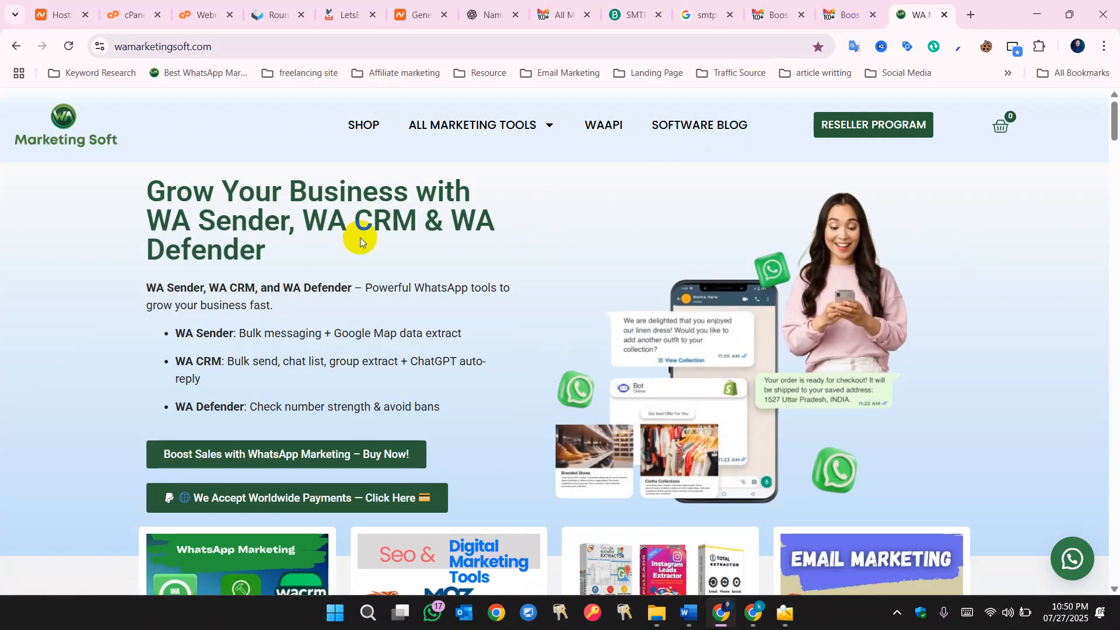
scroll(1009, 228, "down", 5)
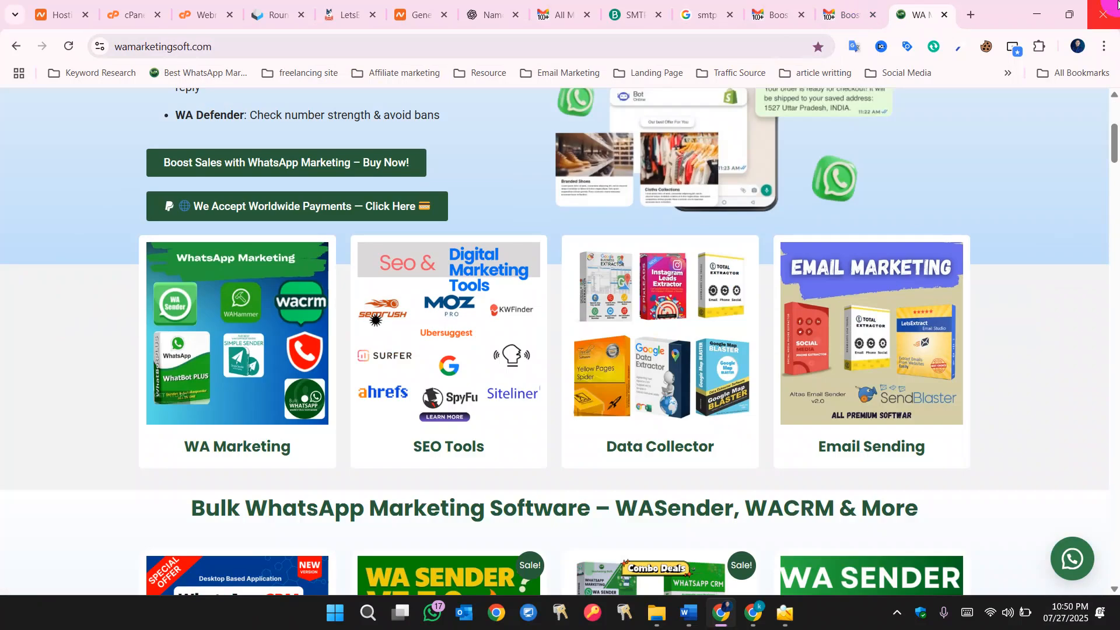
scroll(890, 107, "up", 5)
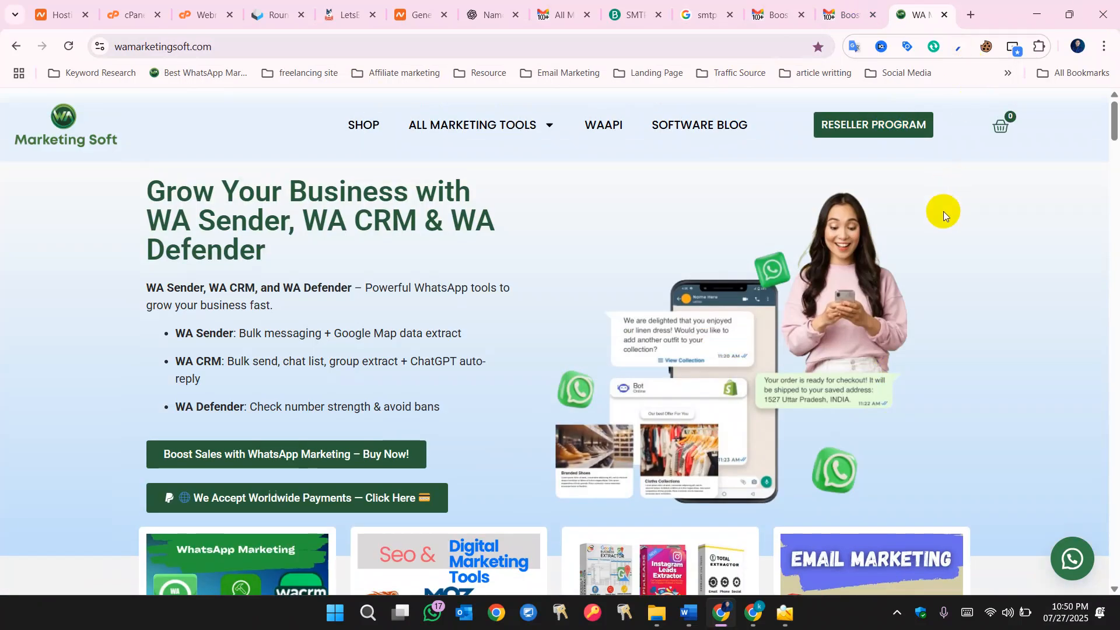